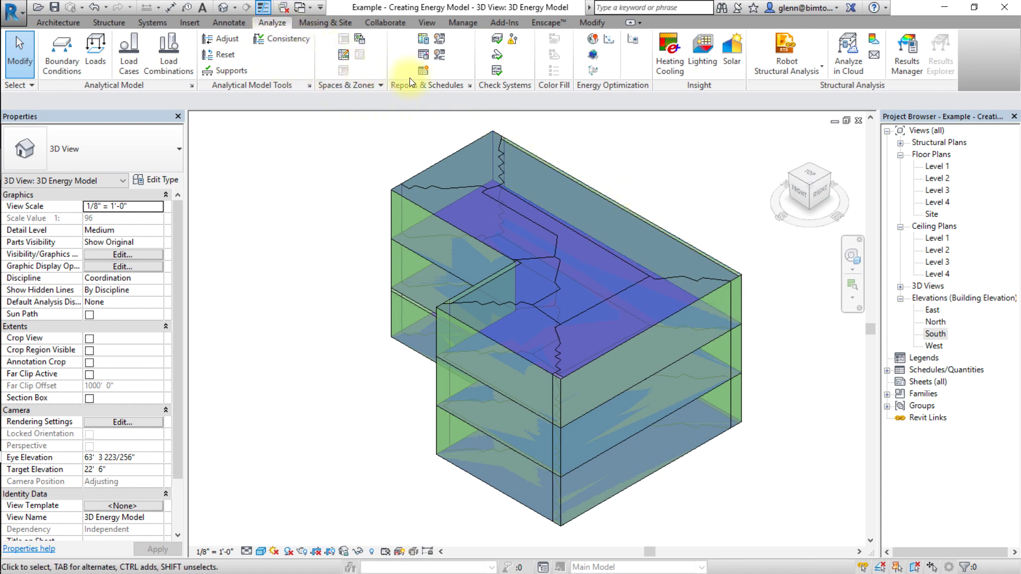
- Launch Energy Optimization from the Analyze tab to send the energy model to Insight 360
left_click(610, 40)
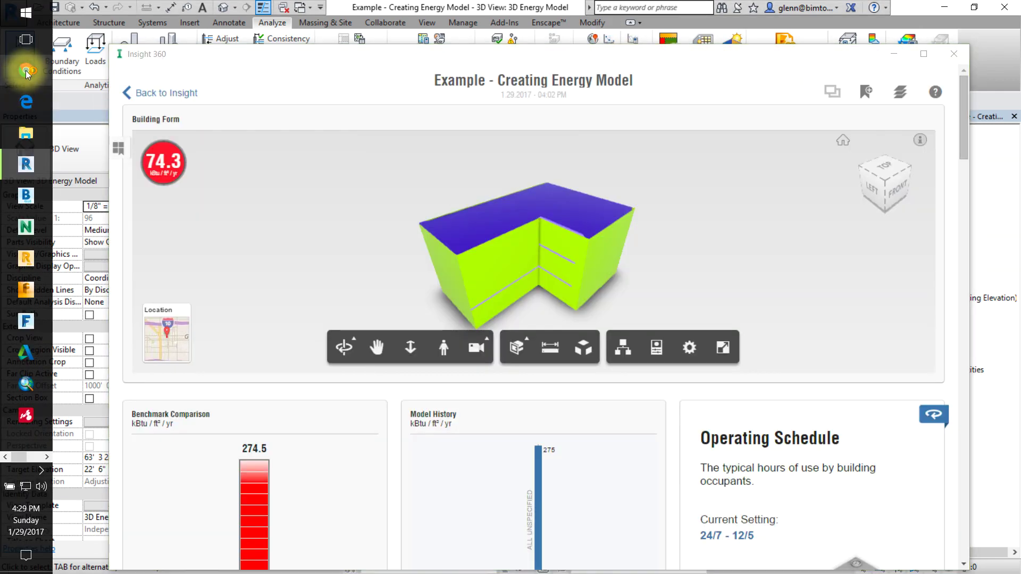
- Go to insight360.autodesk.com in Chrome and open the All Uncategorized insight
left_click(27, 70)
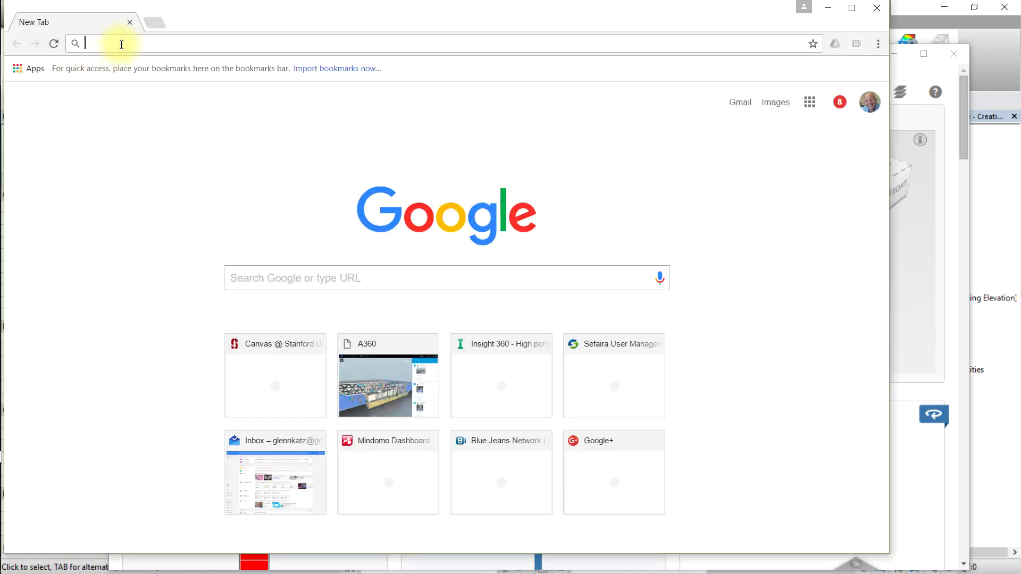
type("insight")
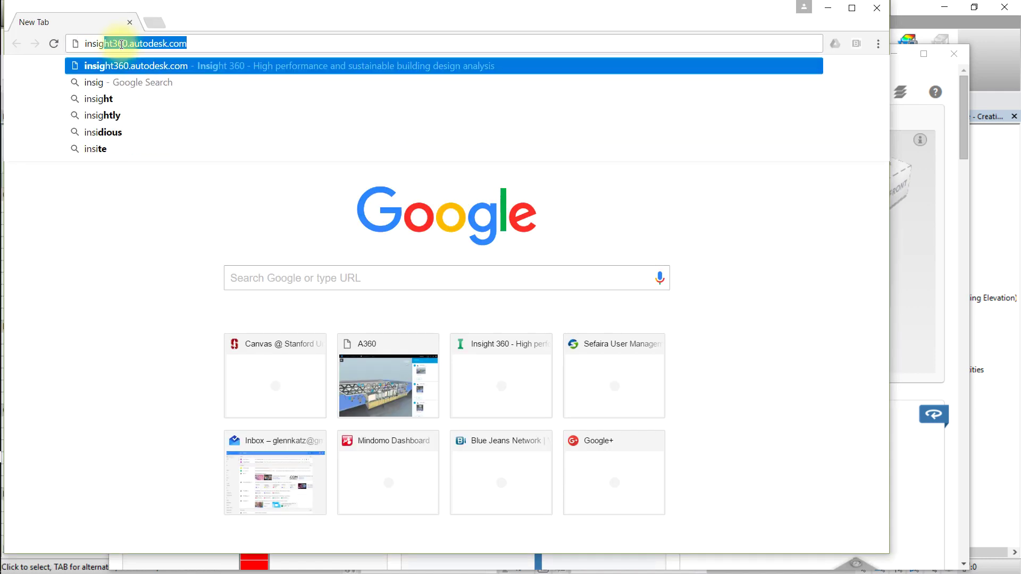
type("360.auto")
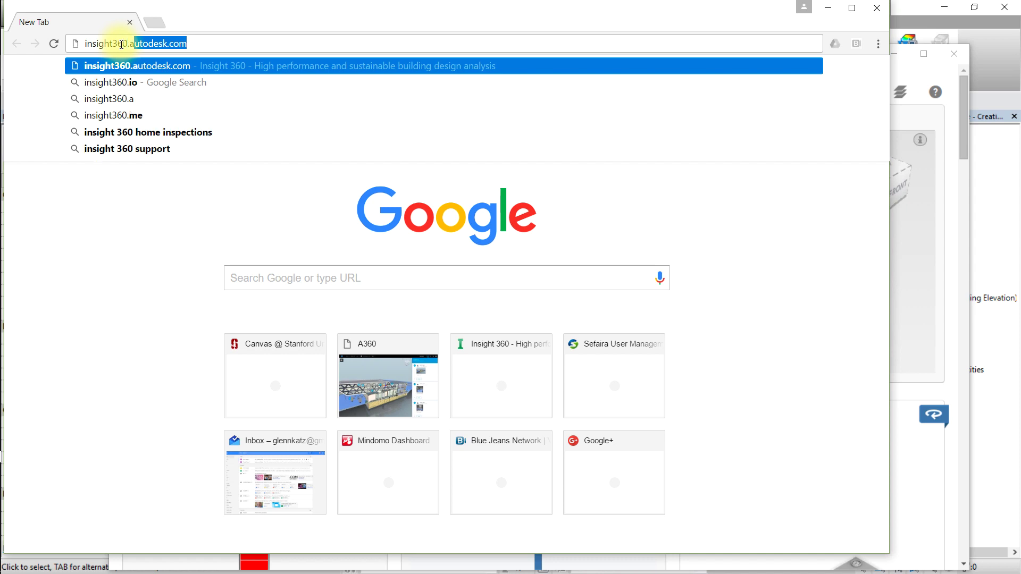
type("desk.com")
key("Return")
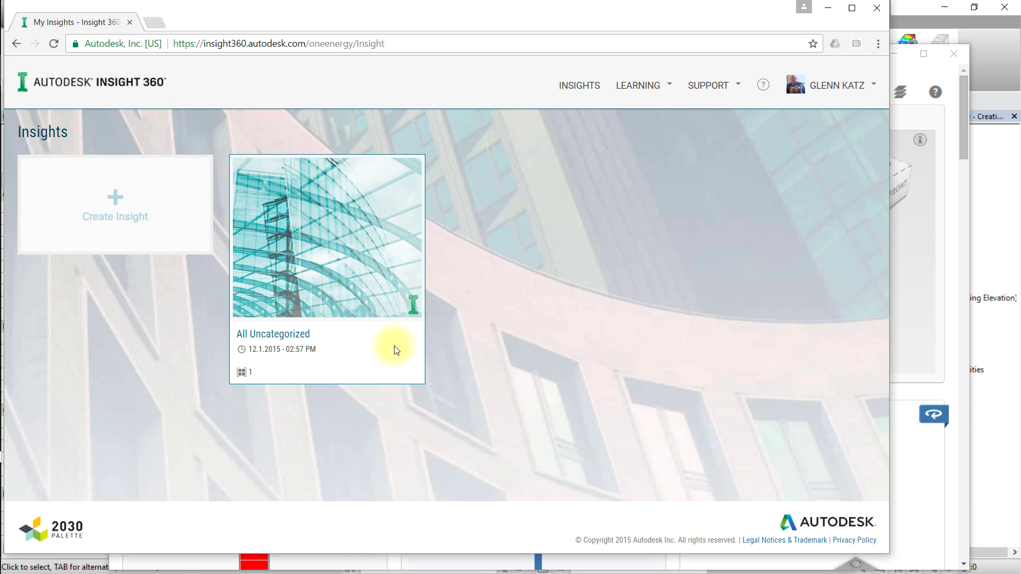
left_click(395, 350)
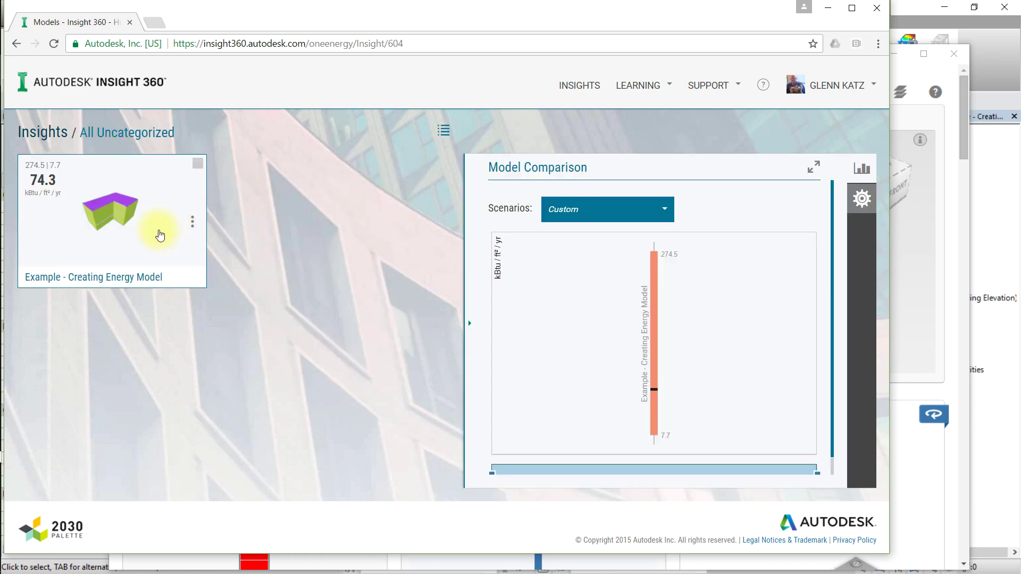
- Back at the insight overview, check Settings: Imperial units, EUI roll-up, importance sorting, USD ($) currency
left_click(878, 10)
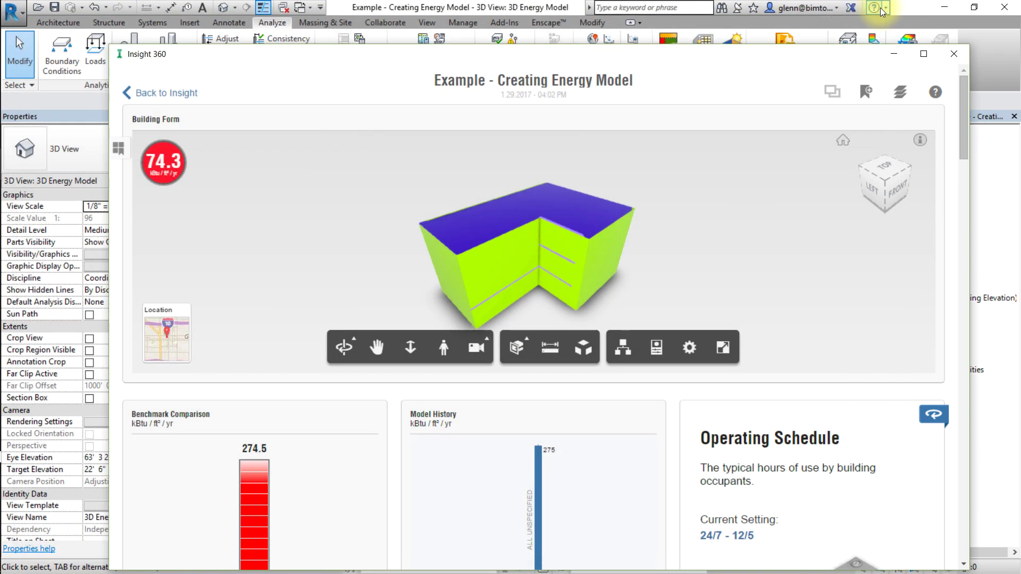
left_click(184, 94)
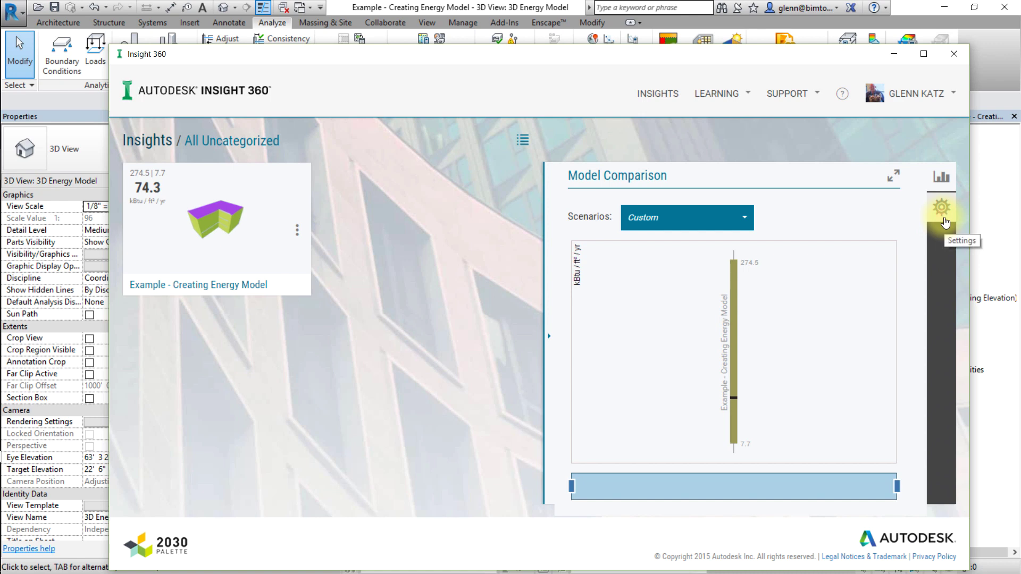
left_click(944, 222)
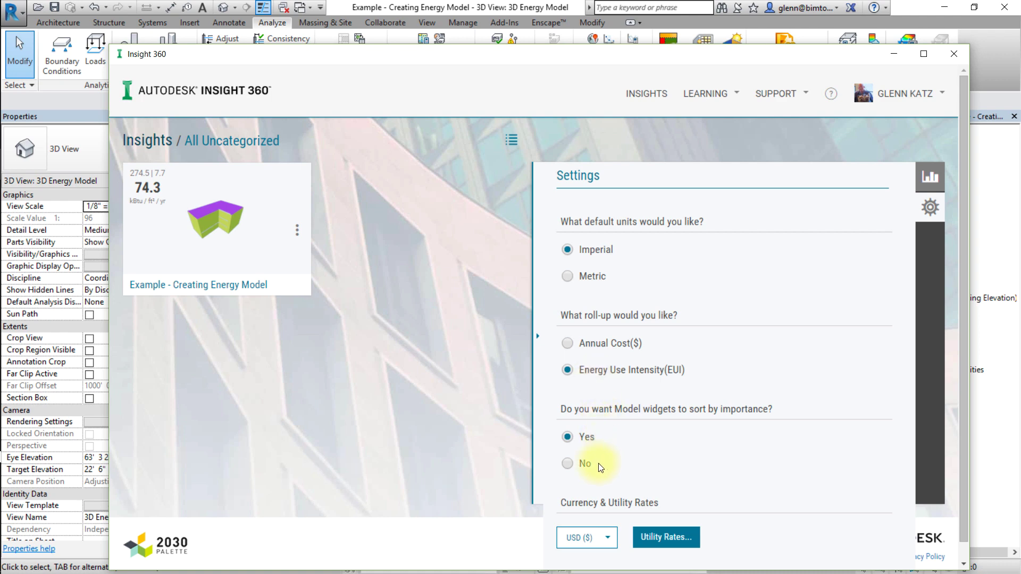
scroll(593, 478, "down", 1)
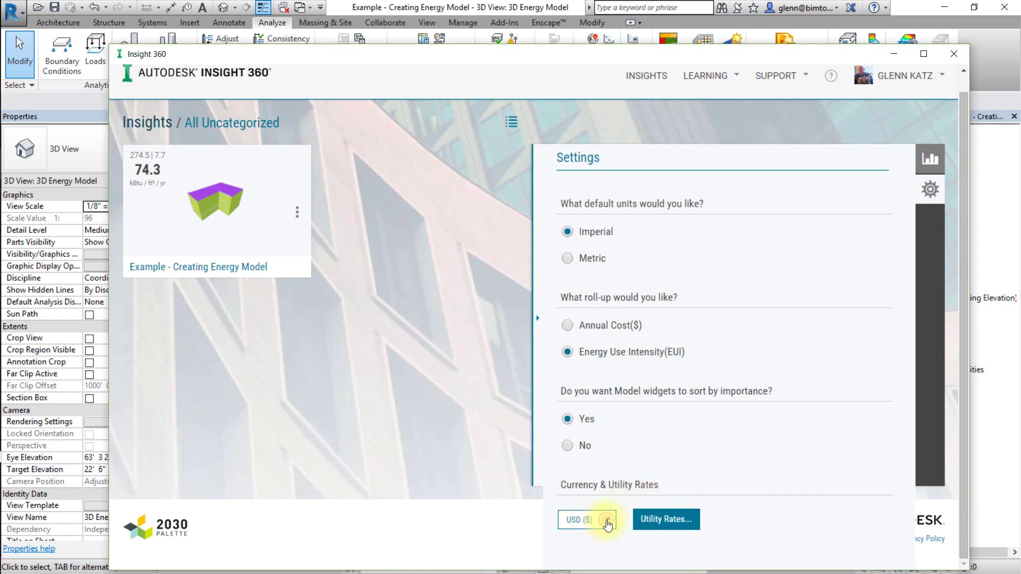
left_click(607, 521)
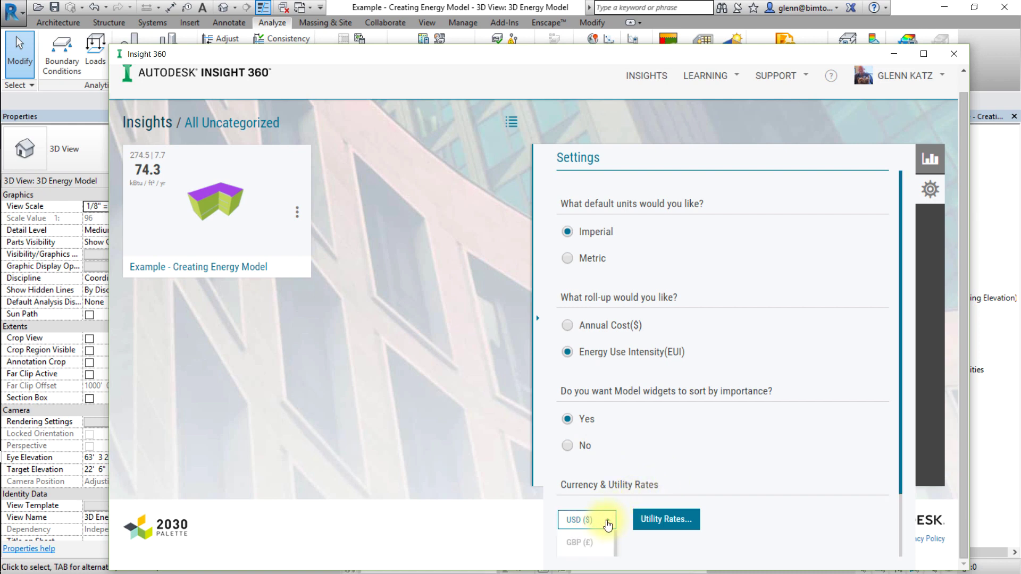
left_click(587, 524)
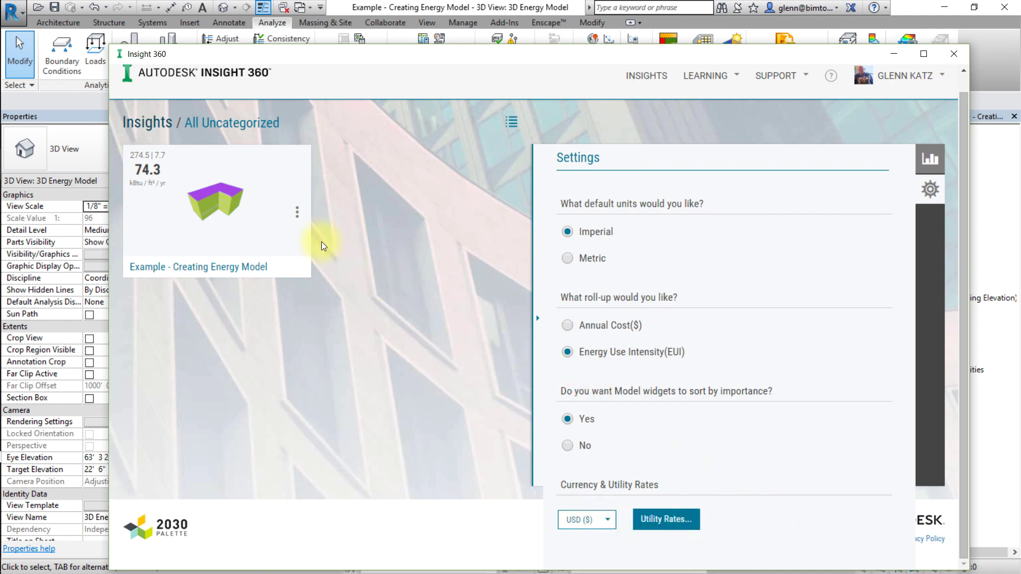
- Open Example - Creating Energy Model, toggle its 74.3 gauge to cost and back, then view the location map
left_click(264, 225)
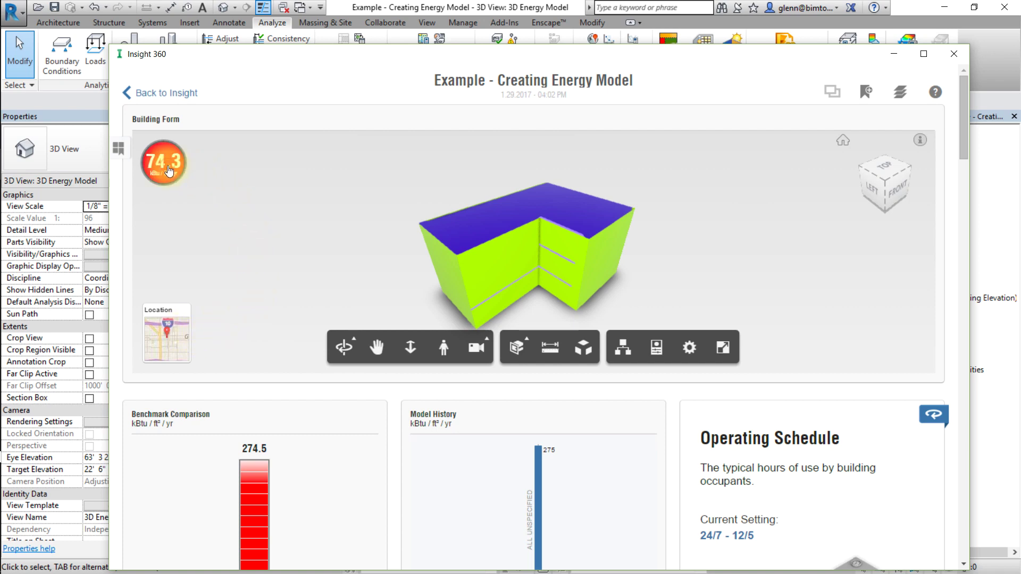
left_click(181, 182)
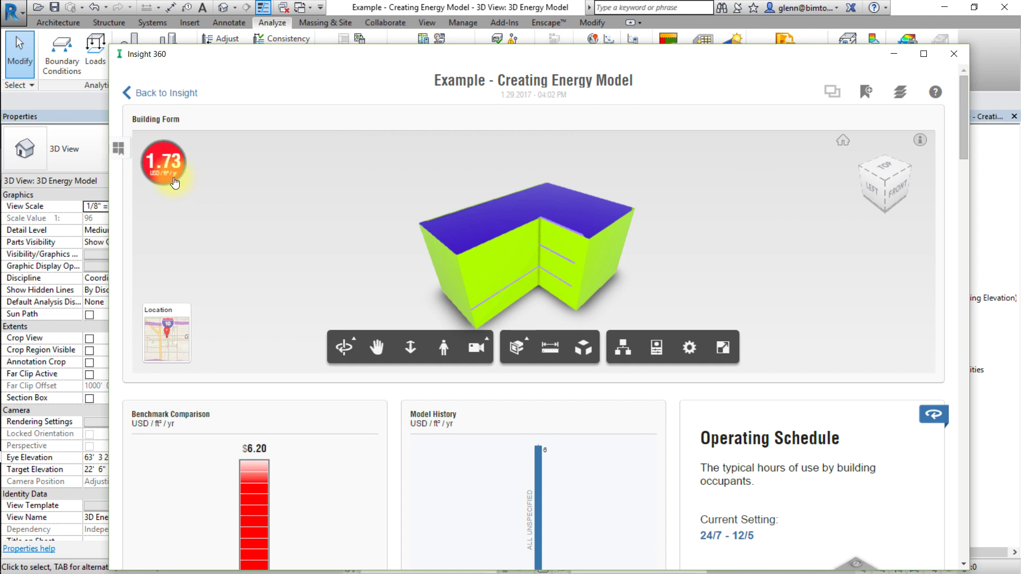
left_click(170, 177)
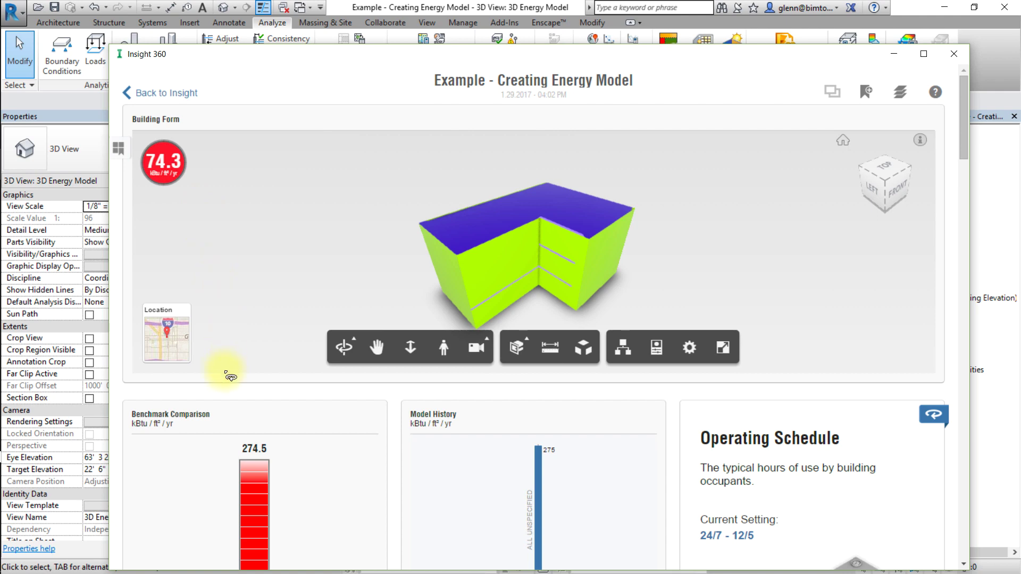
left_click(181, 354)
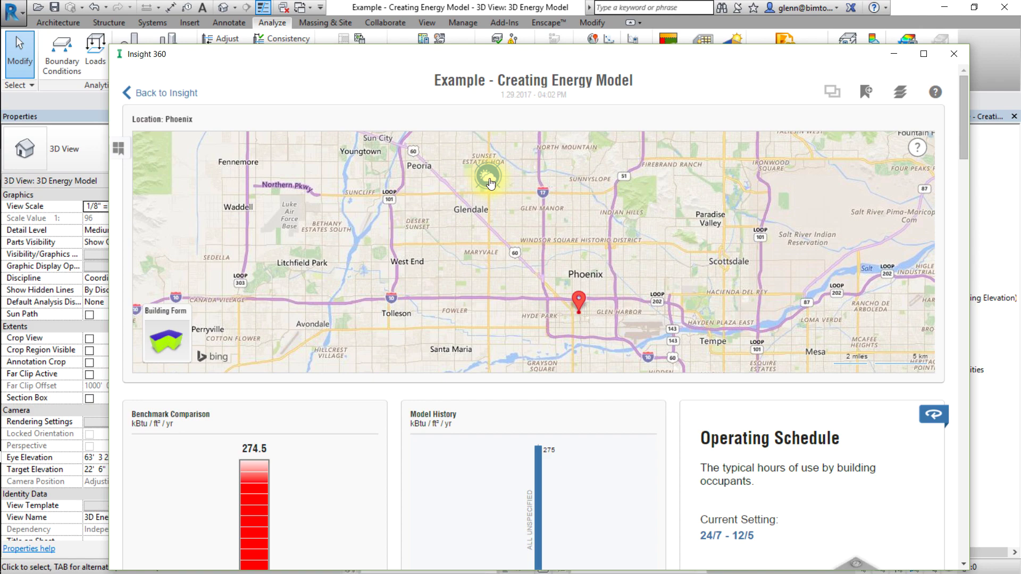
- Open the nearby weather station's data and page through its windrose charts, including Mar-May and Jun-Aug
left_click(490, 184)
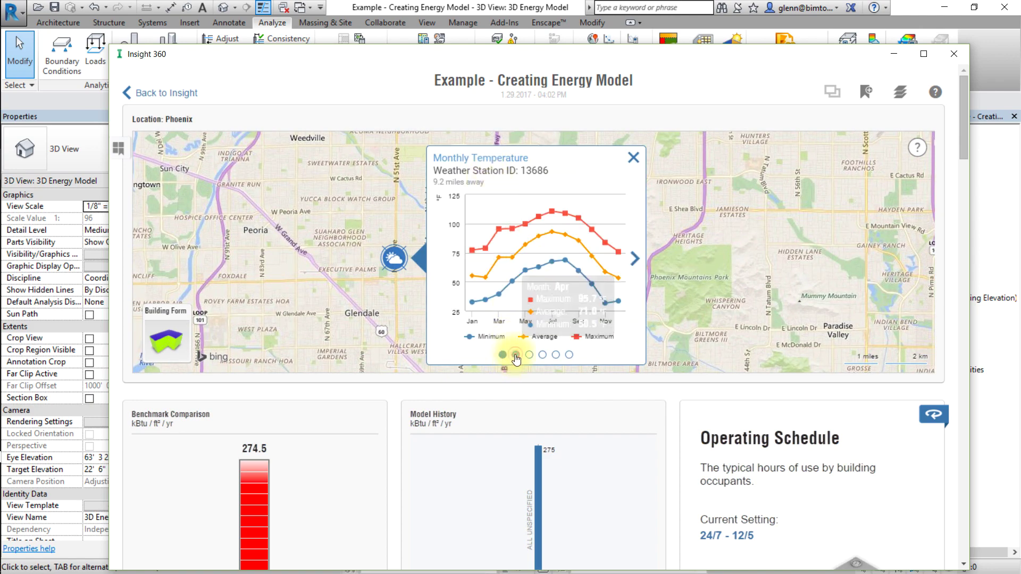
left_click(516, 355)
left_click(529, 355)
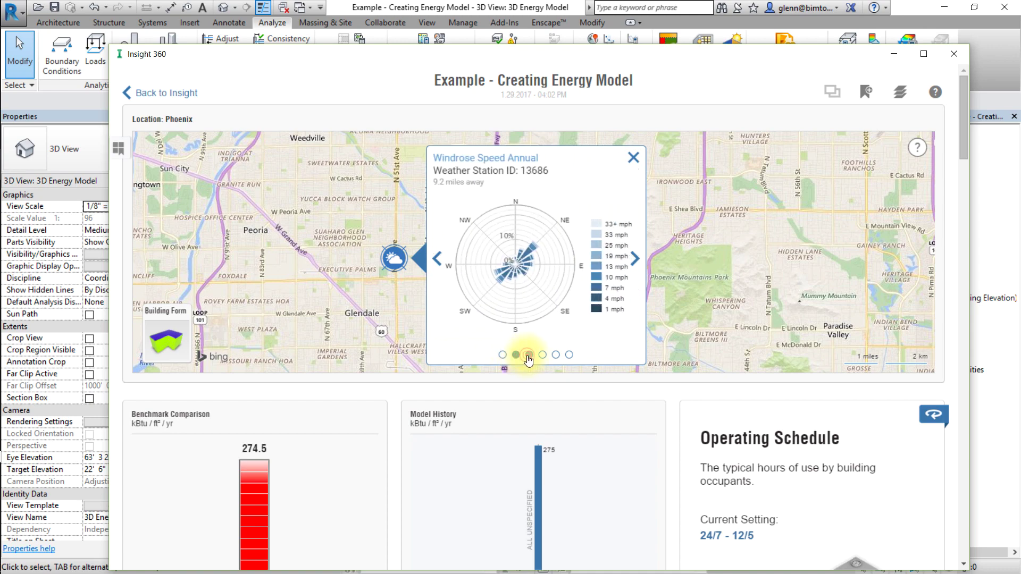
left_click(543, 356)
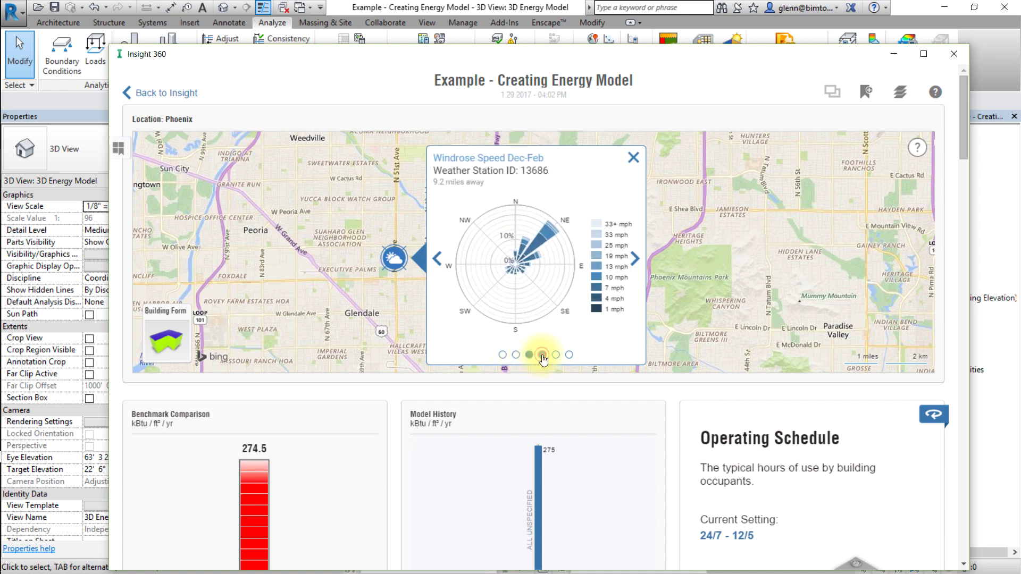
left_click(556, 355)
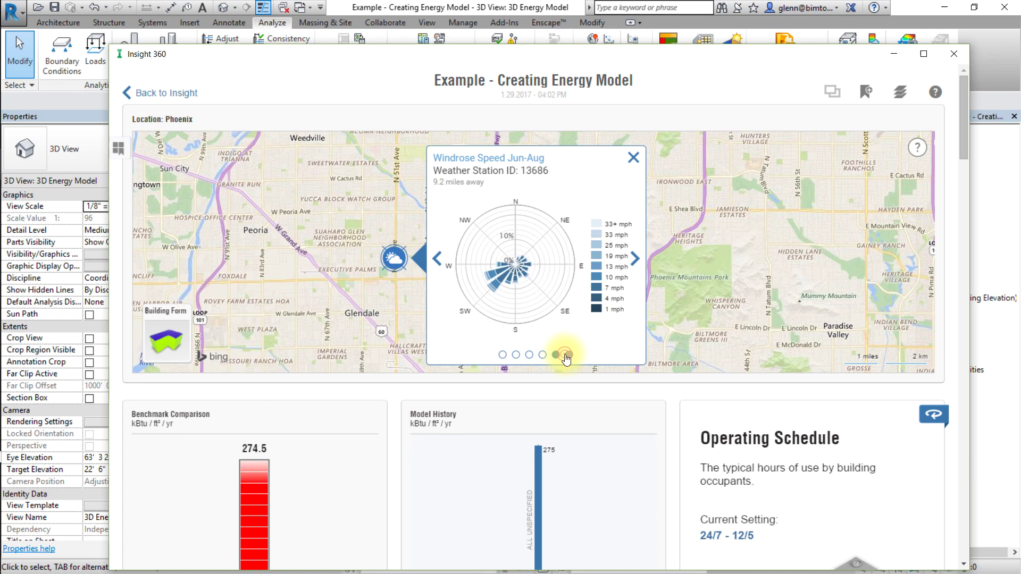
left_click(569, 356)
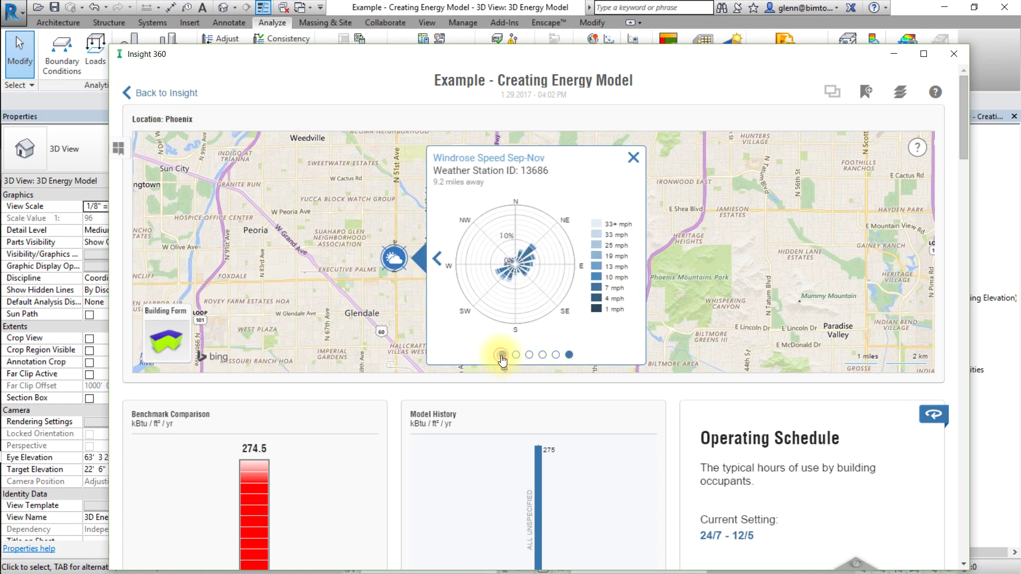
- Close the weather popup and switch the top panel to the 3D building form
left_click(503, 355)
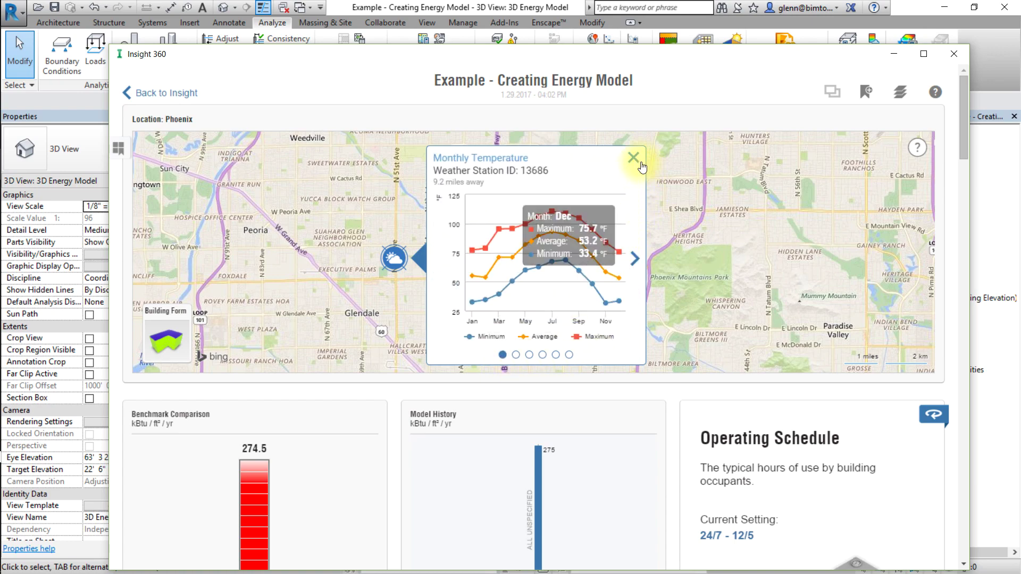
left_click(635, 159)
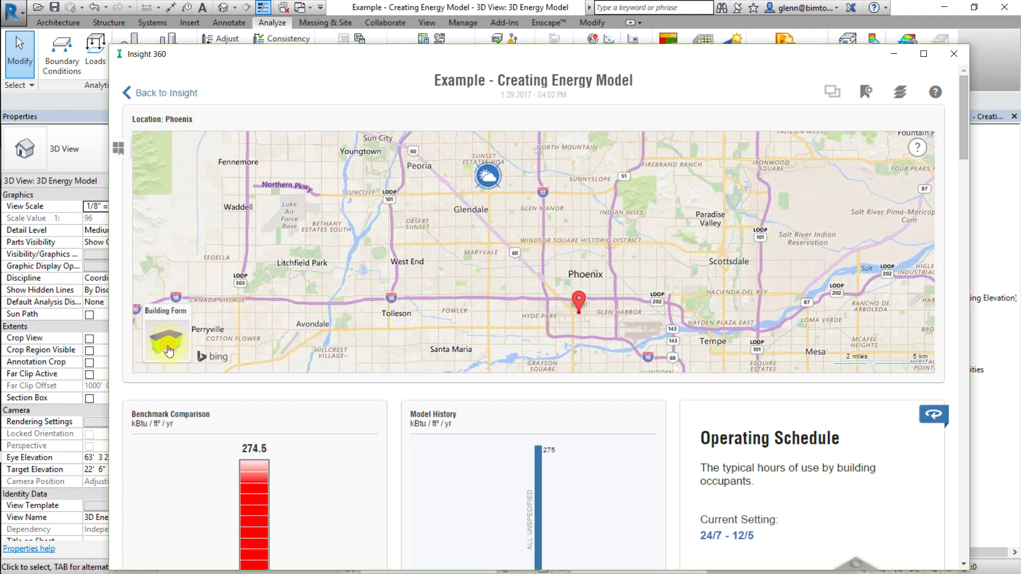
left_click(170, 343)
scroll(330, 440, "down", 5)
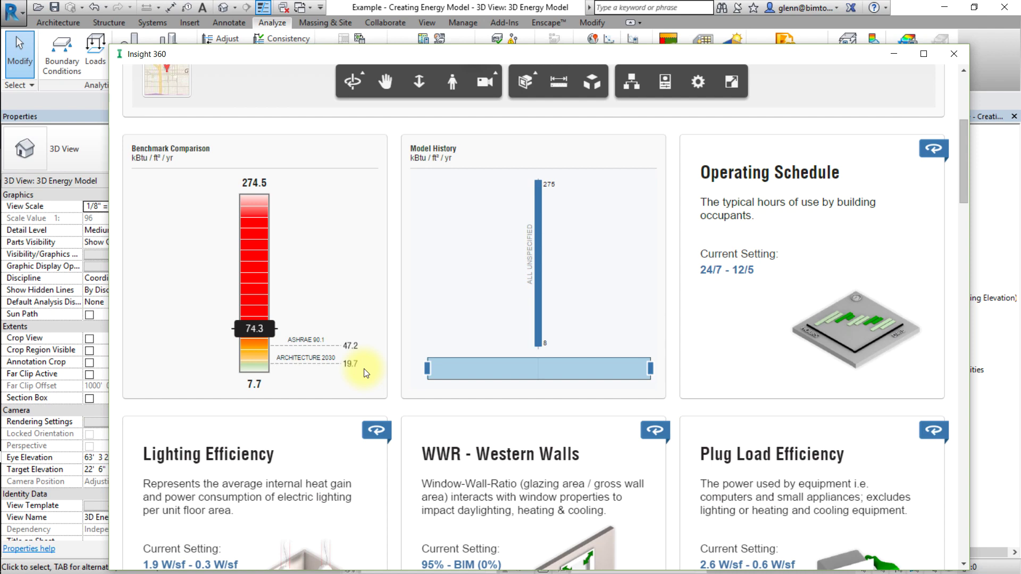
mouse_move(581, 321)
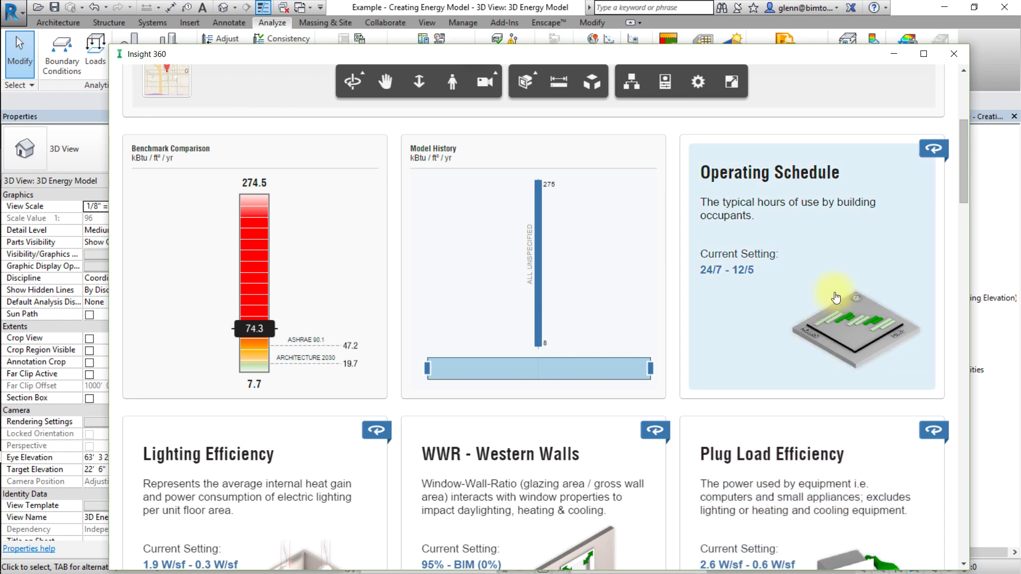
left_click_drag(964, 189, 966, 137)
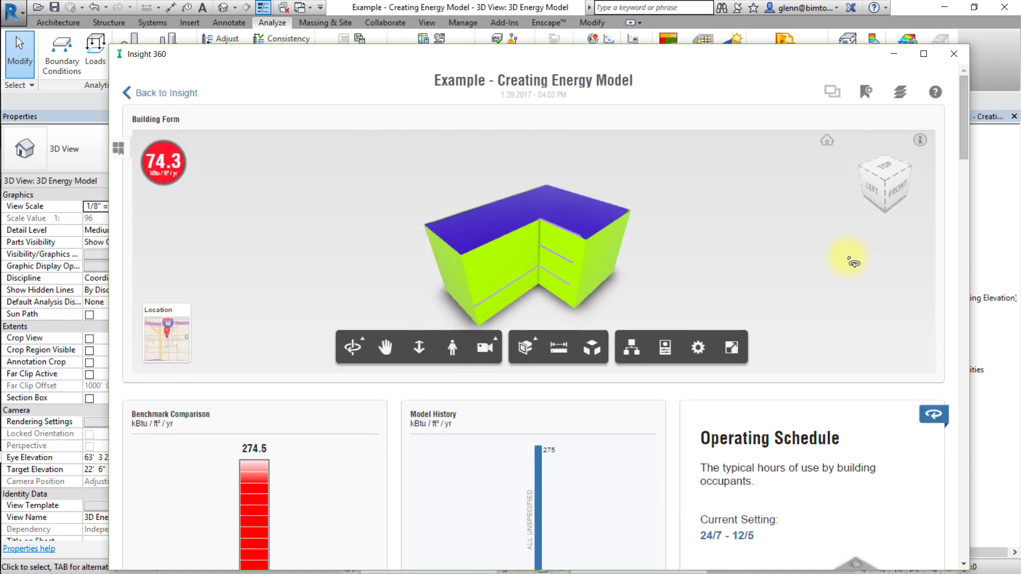
- Display the PV Analysis on the building's roof, then bring the visualization choices back up
left_click(899, 96)
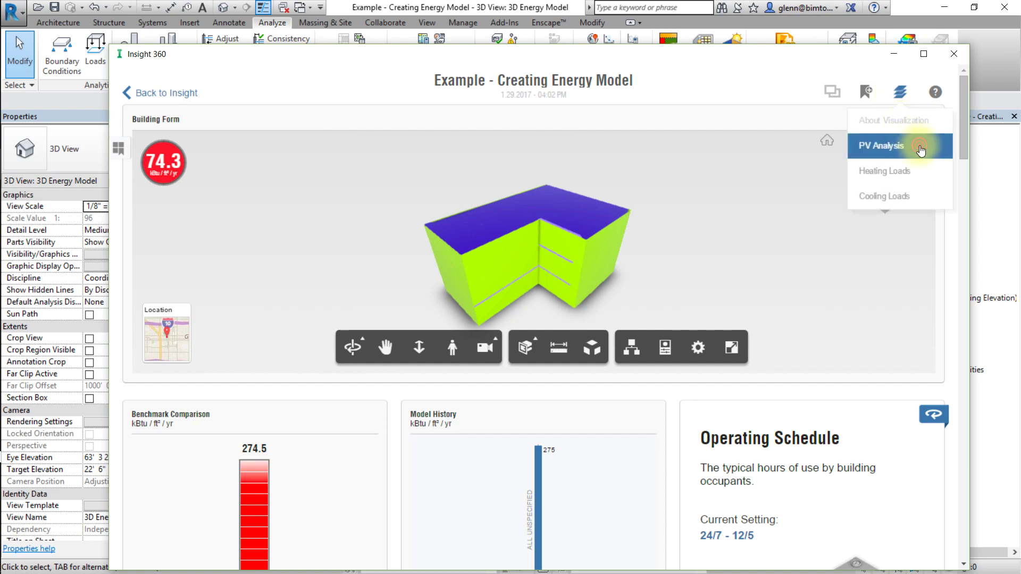
left_click(921, 151)
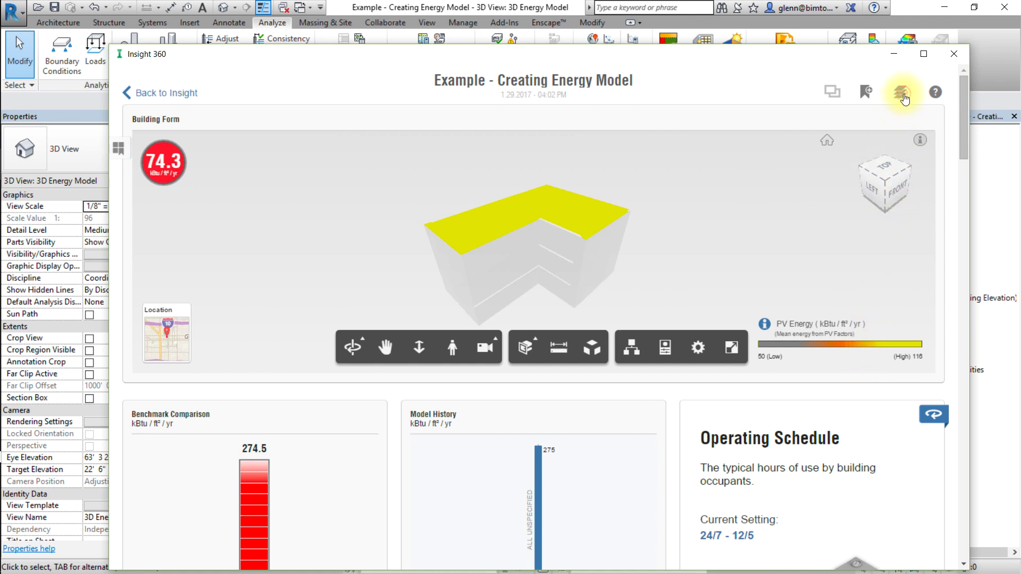
left_click(904, 100)
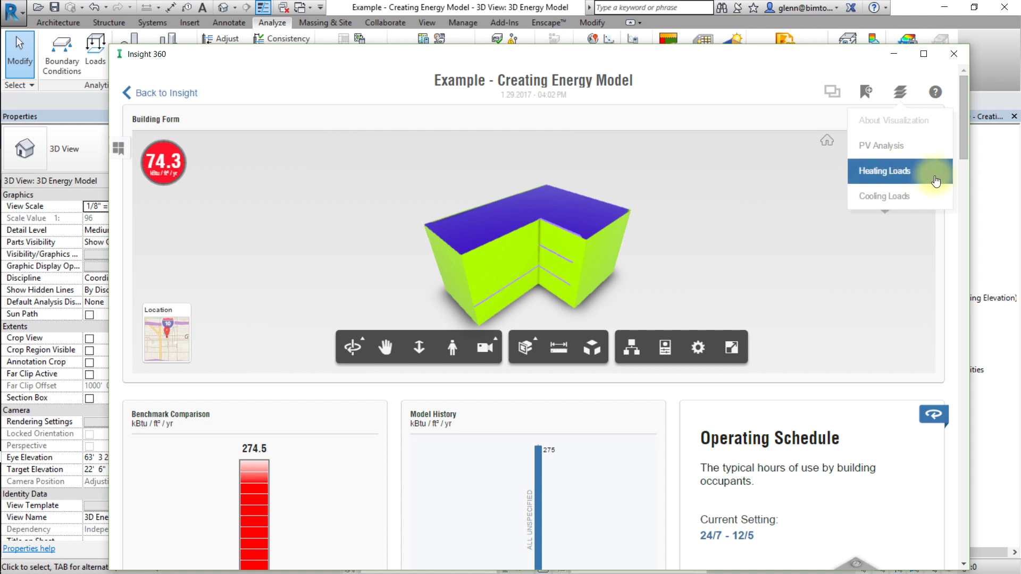
- Colour the building by Heating Loads and read the left zone: 6.14 Btu/hr/ft² over 343.33 ft²
left_click(935, 180)
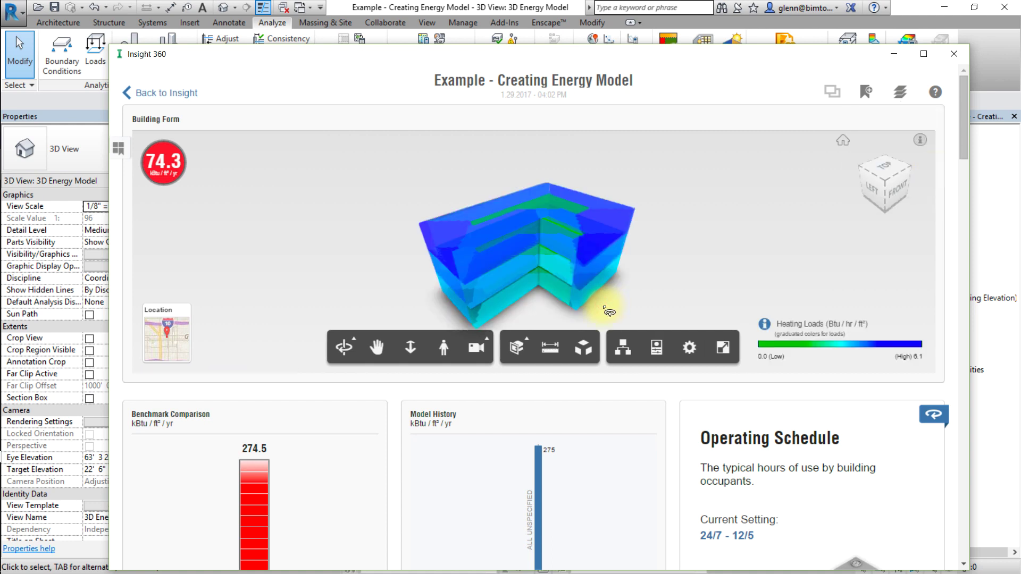
mouse_move(608, 312)
left_mouse_down()
mouse_move(611, 294)
mouse_move(648, 272)
mouse_move(624, 296)
mouse_move(563, 308)
mouse_move(612, 325)
left_mouse_up()
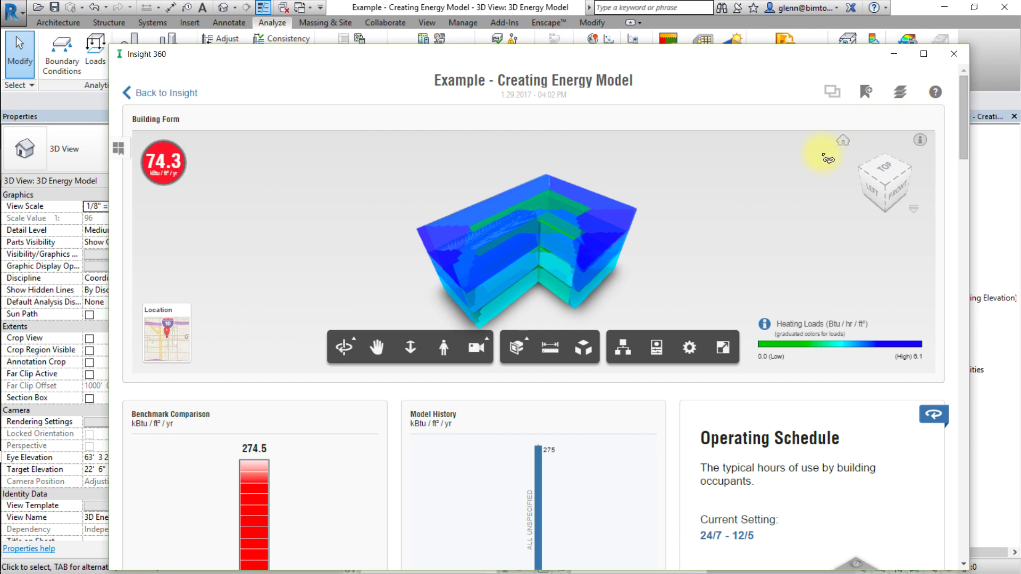
left_click_drag(654, 212, 657, 213)
mouse_move(607, 224)
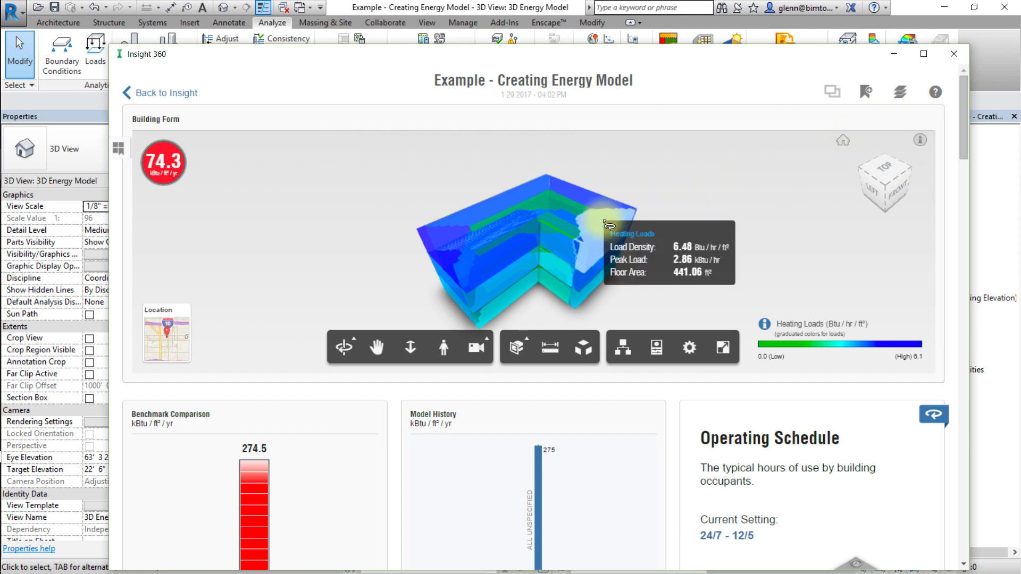
mouse_move(534, 230)
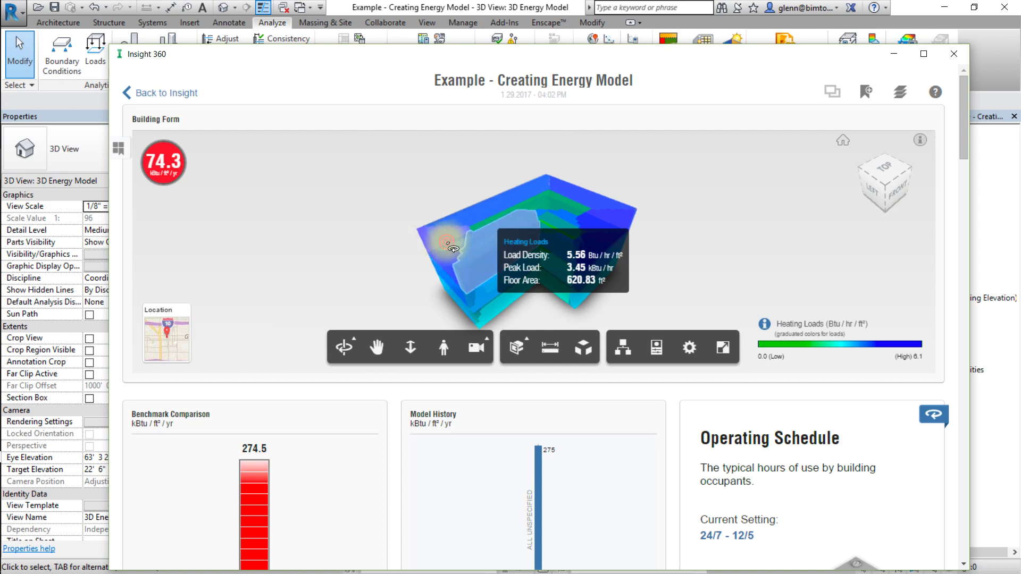
left_click(451, 245)
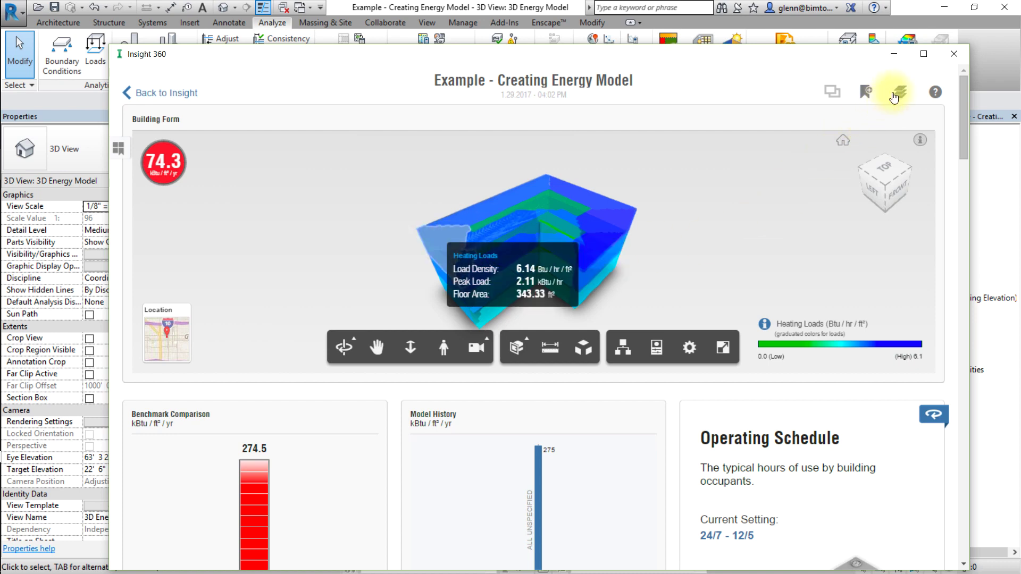
left_click(899, 94)
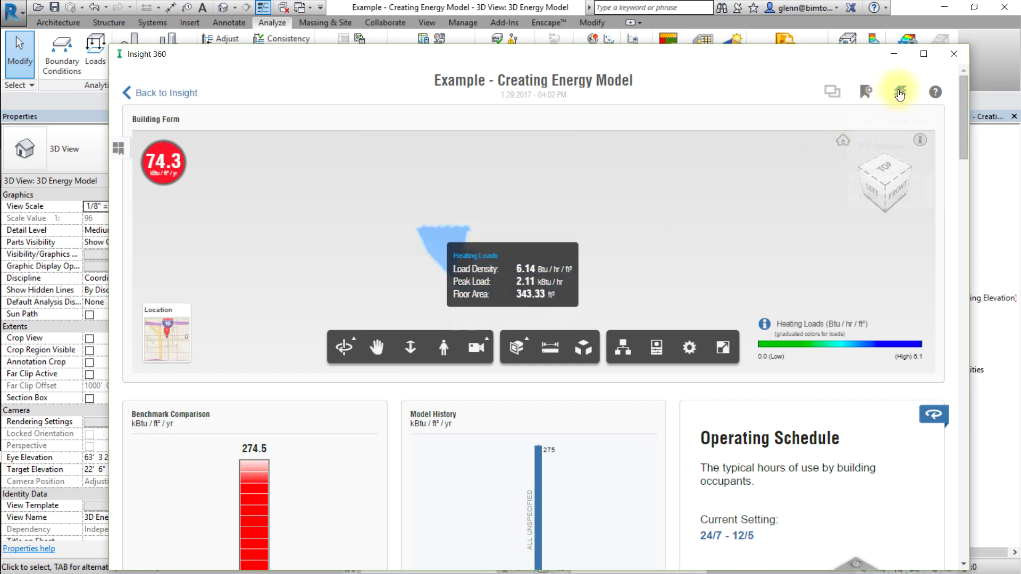
- Colour the building by Cooling Loads and read a zone's 15.52 Btu/hr/ft² load density
left_click(887, 198)
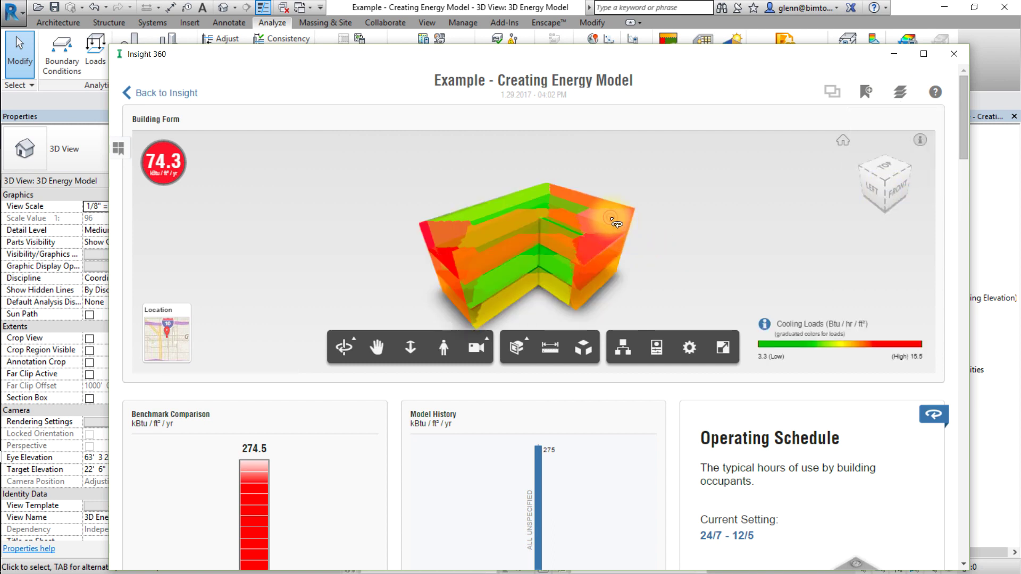
mouse_move(548, 204)
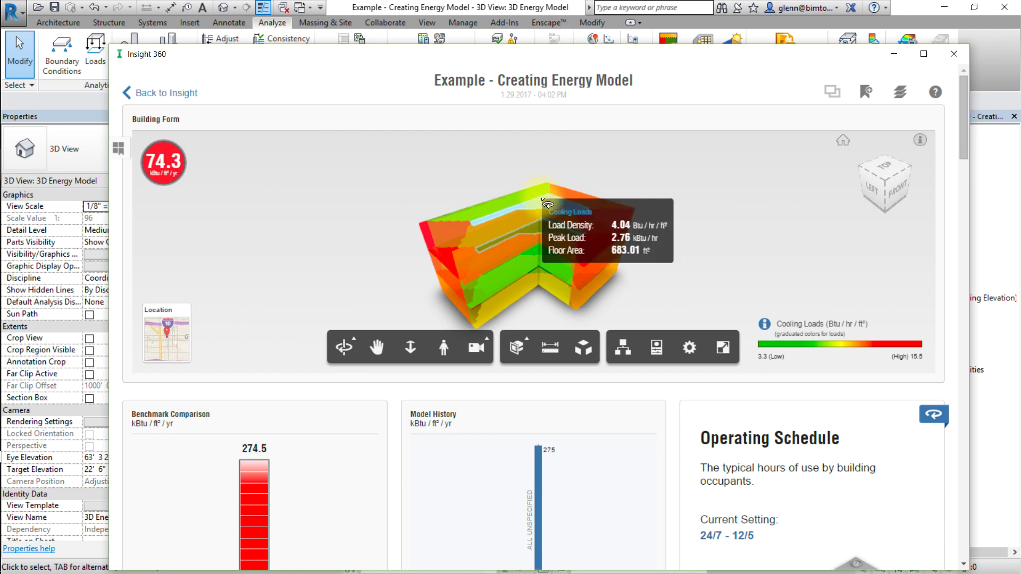